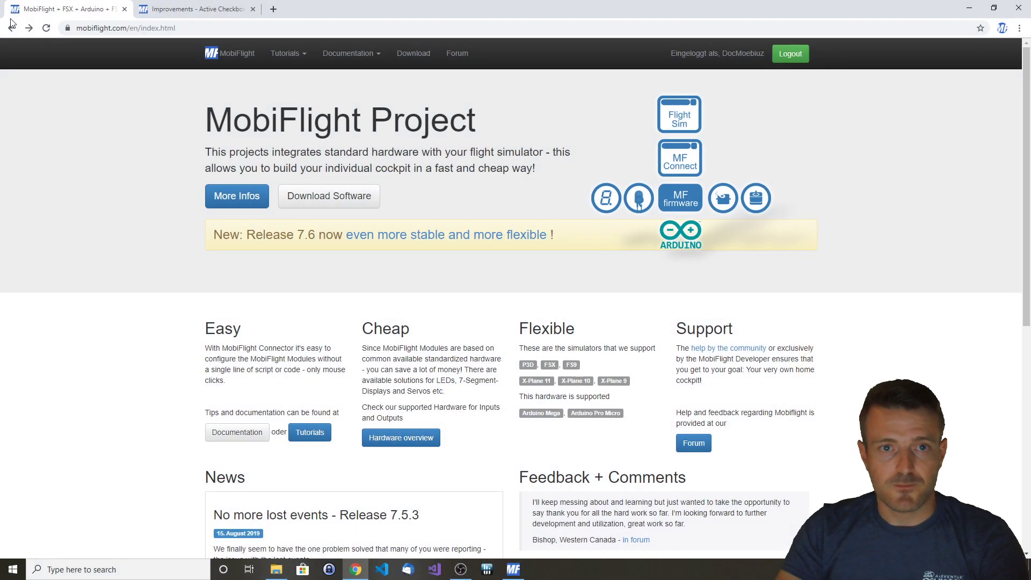
# Open the download page and scroll to the Release 7.6.0 + 7.6.1 and 7.5 release notes
pyautogui.click(410, 61)
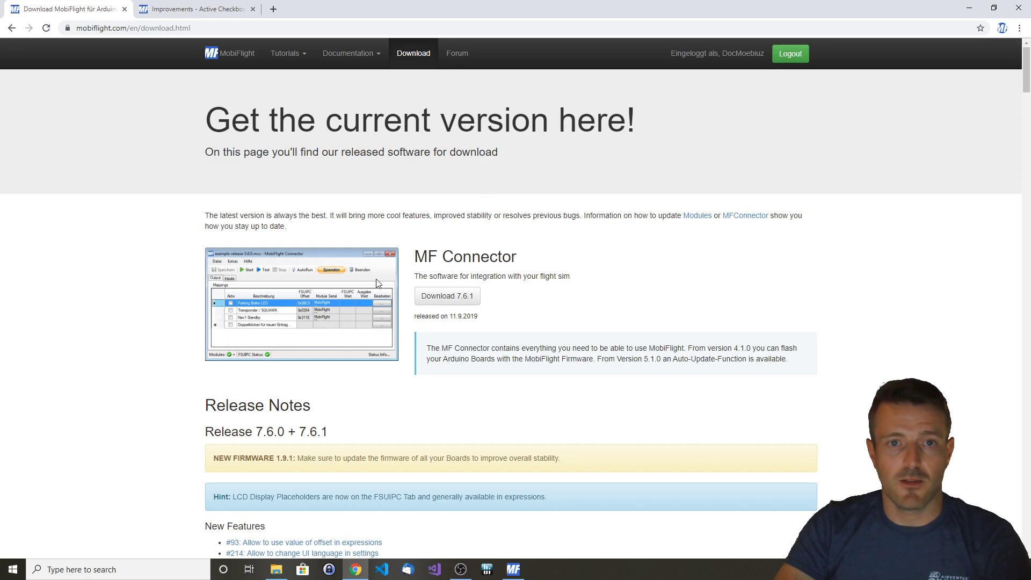
pyautogui.scroll(-2, 424, 238)
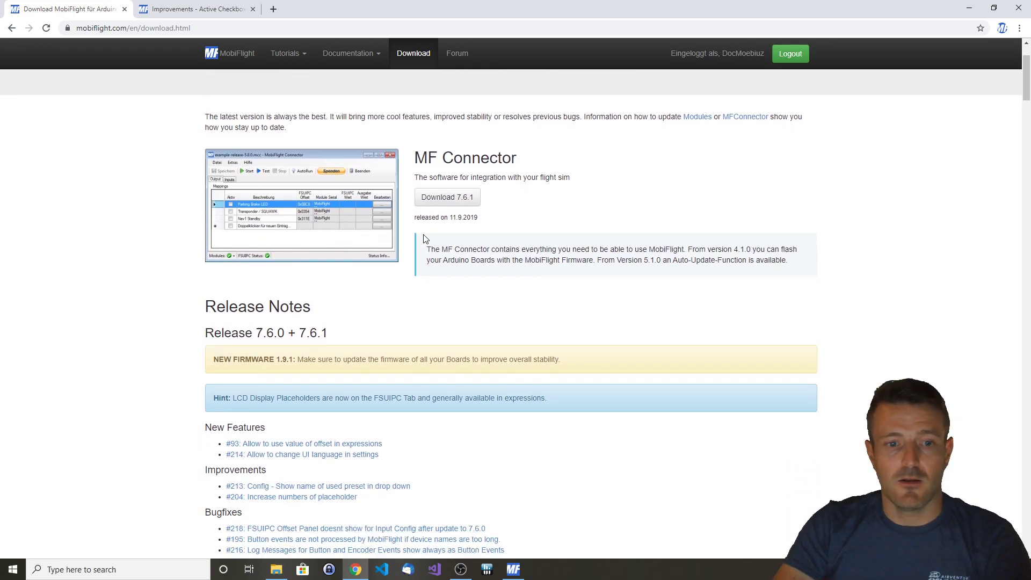
pyautogui.scroll(-3, 424, 239)
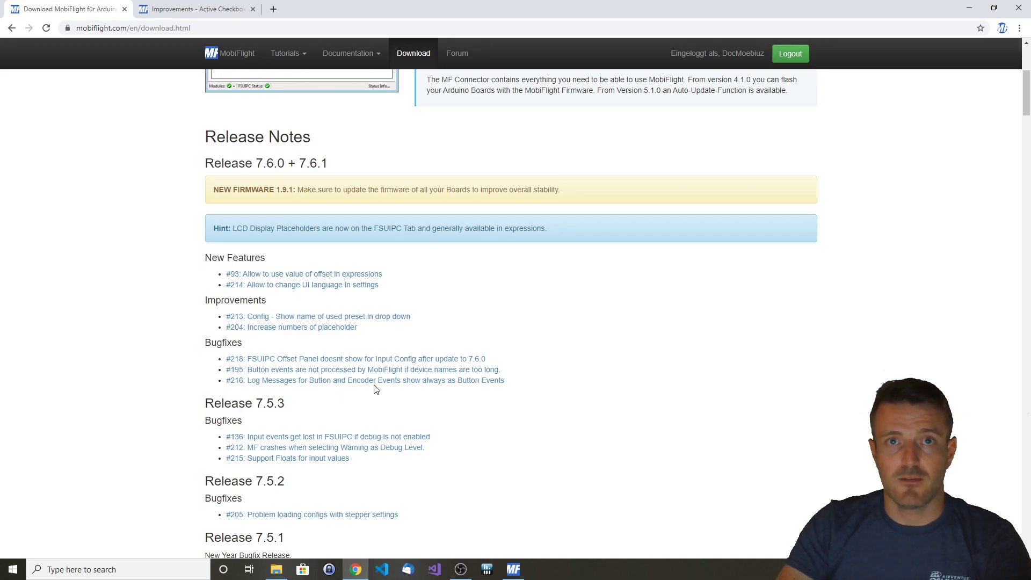
pyautogui.scroll(-2, 375, 388)
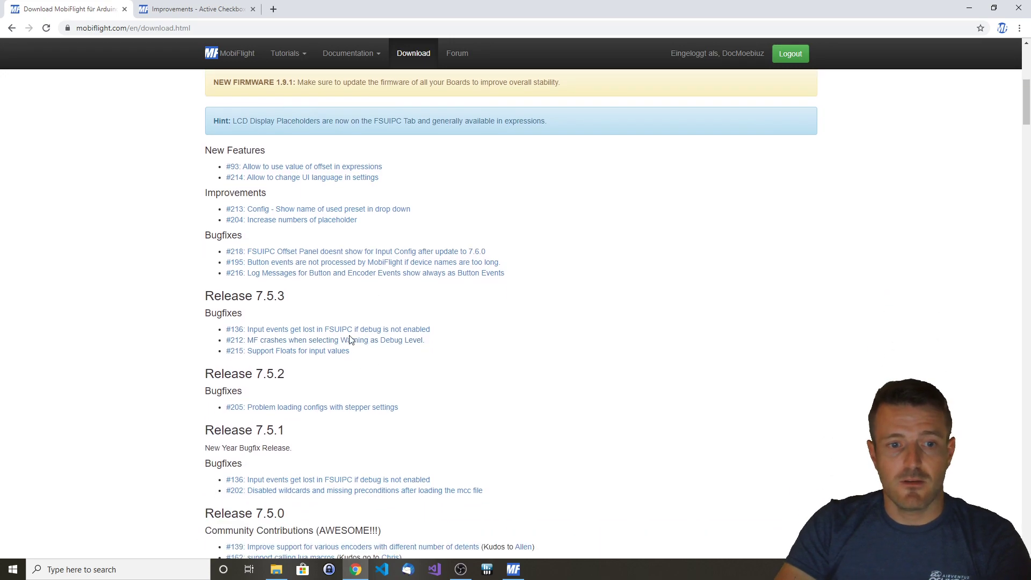
# Zoom the browser to 125% and scroll to features #93 and #214 and the 7.5.3 bugfixes
pyautogui.hotkey('ctrl', '+')
pyautogui.hotkey('ctrl', '+')
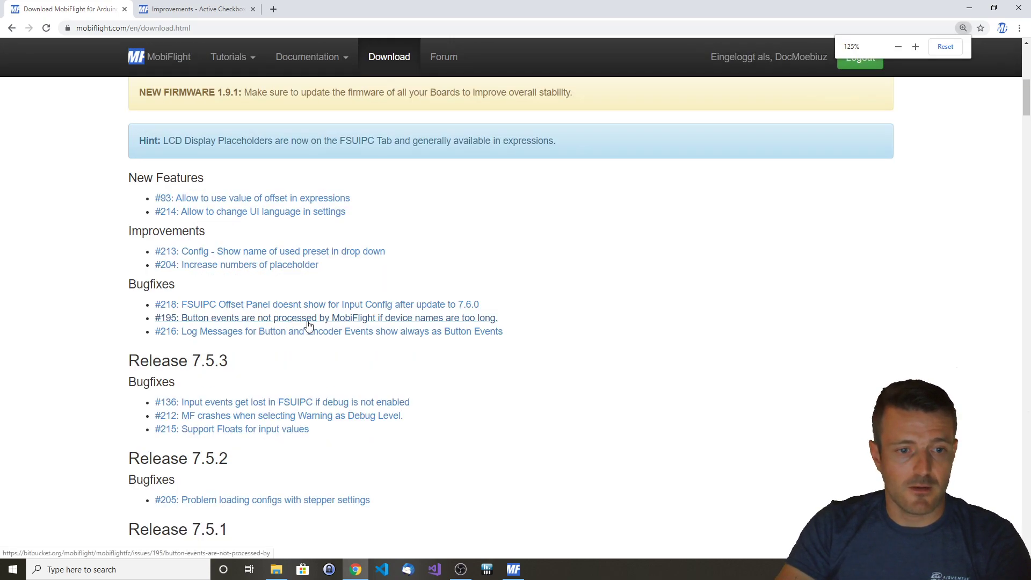
pyautogui.scroll(-1, 327, 335)
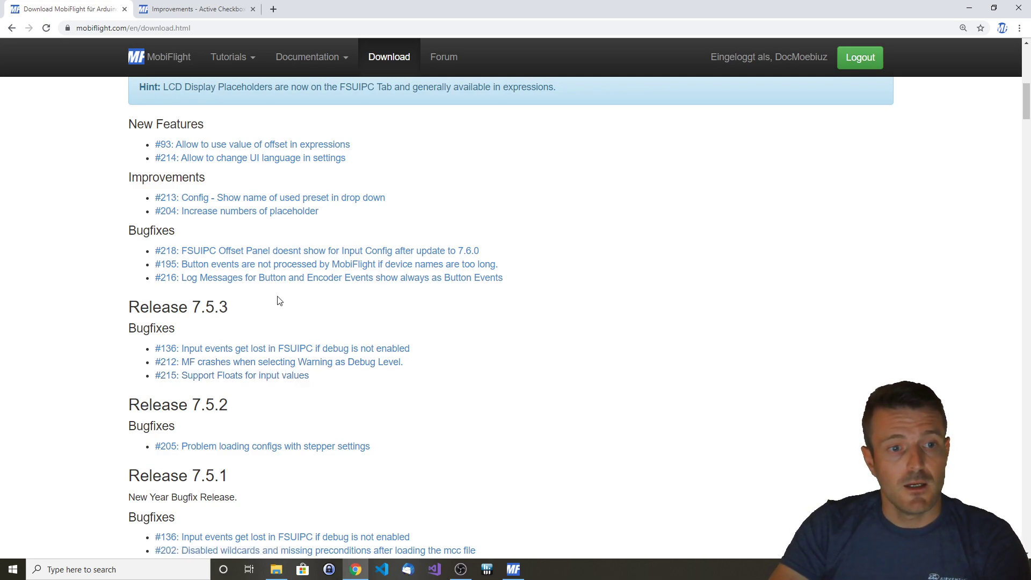
# Scroll back to the Release Notes heading with the full 7.6.0 + 7.6.1 notes visible
pyautogui.scroll(3, 279, 301)
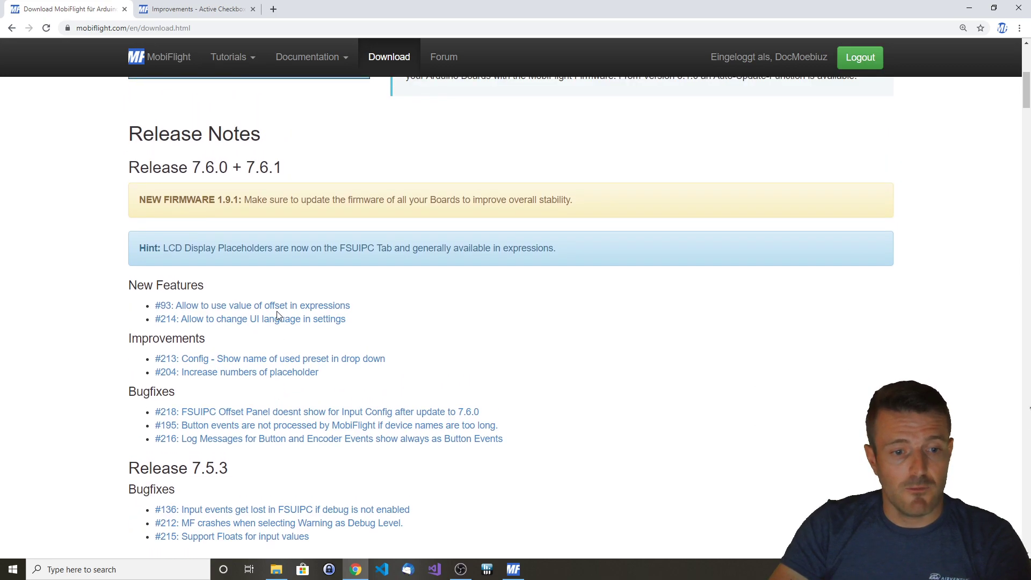
pyautogui.scroll(-1, 277, 312)
pyautogui.scroll(1, 279, 313)
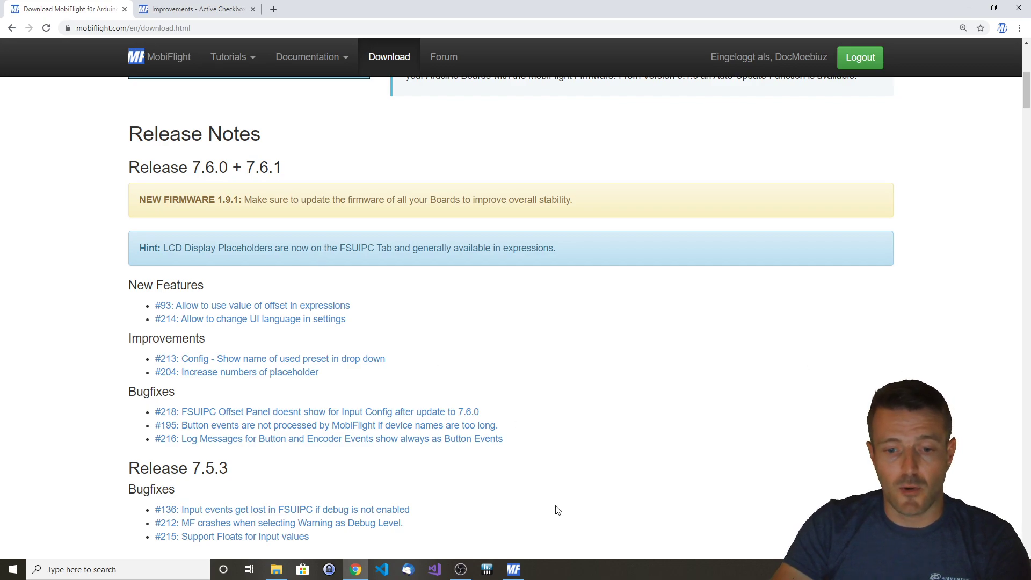
# Open the Transponder output's configuration, check its Display tab, and return to the FSUIPC config references
pyautogui.click(516, 568)
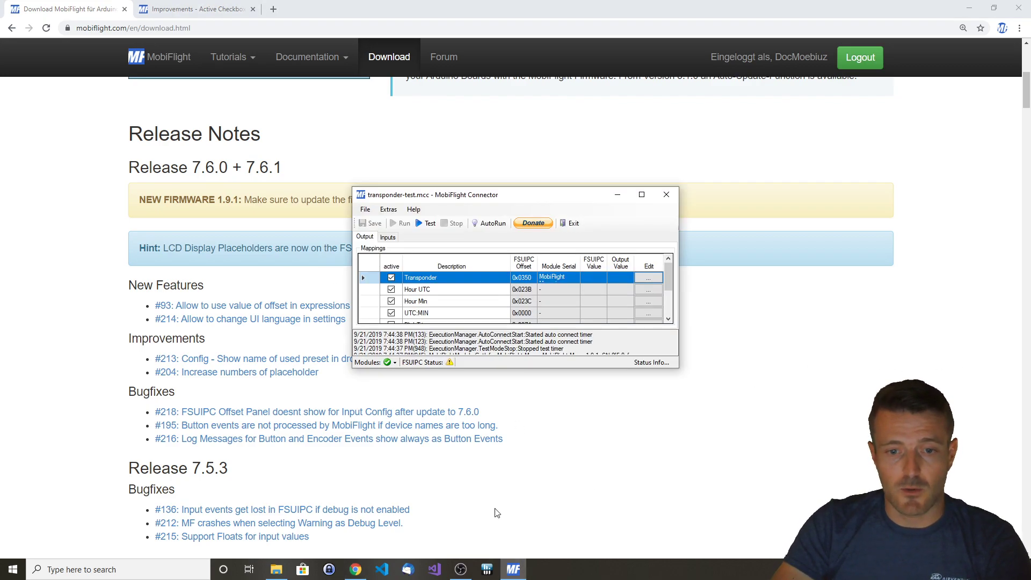
pyautogui.click(648, 278)
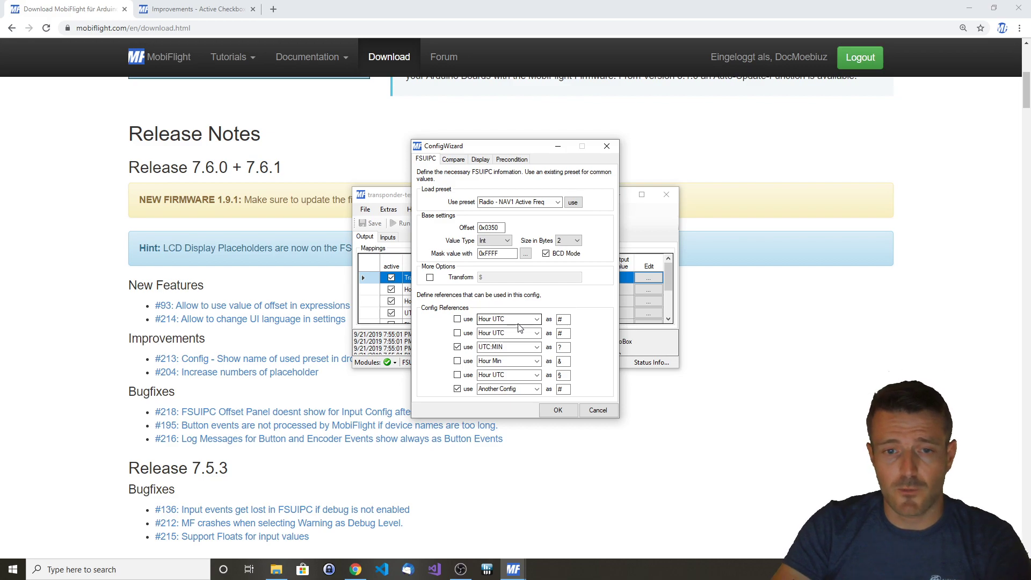
pyautogui.click(481, 160)
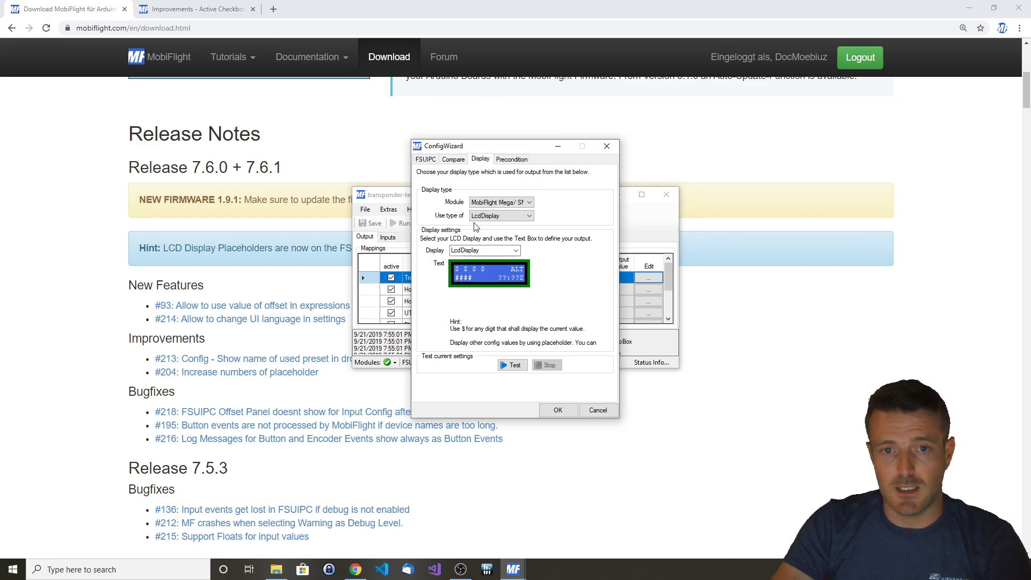
pyautogui.click(427, 160)
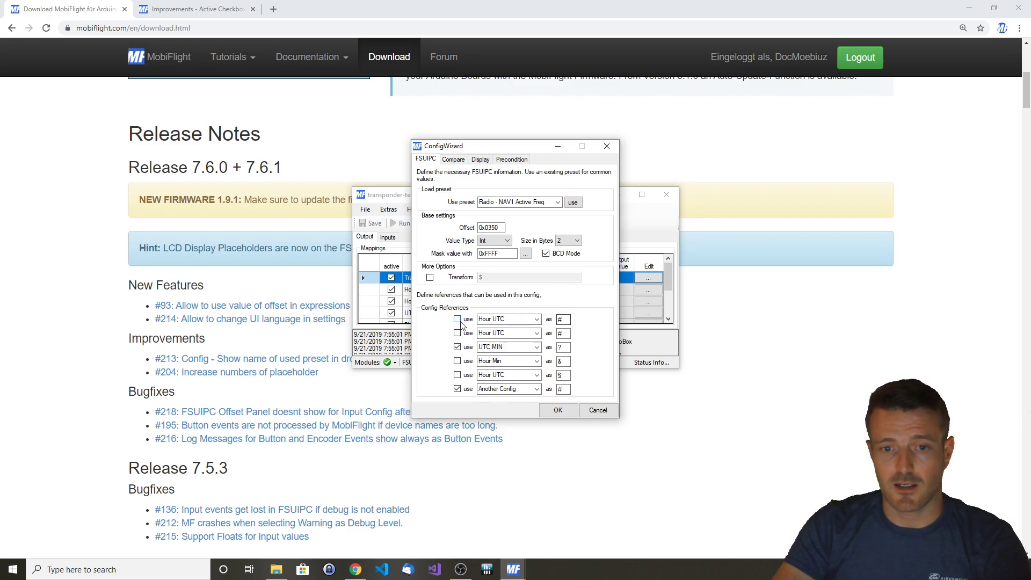
# Select the UTC:MIN '?' placeholder, check the Compare tab, then confirm the Transponder configuration with OK
pyautogui.doubleClick(562, 348)
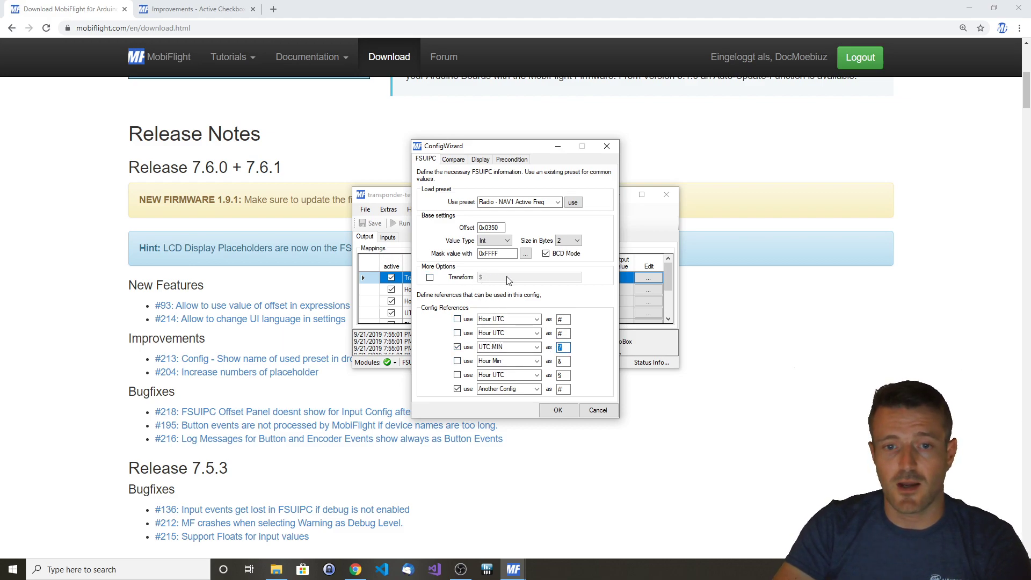
pyautogui.click(454, 159)
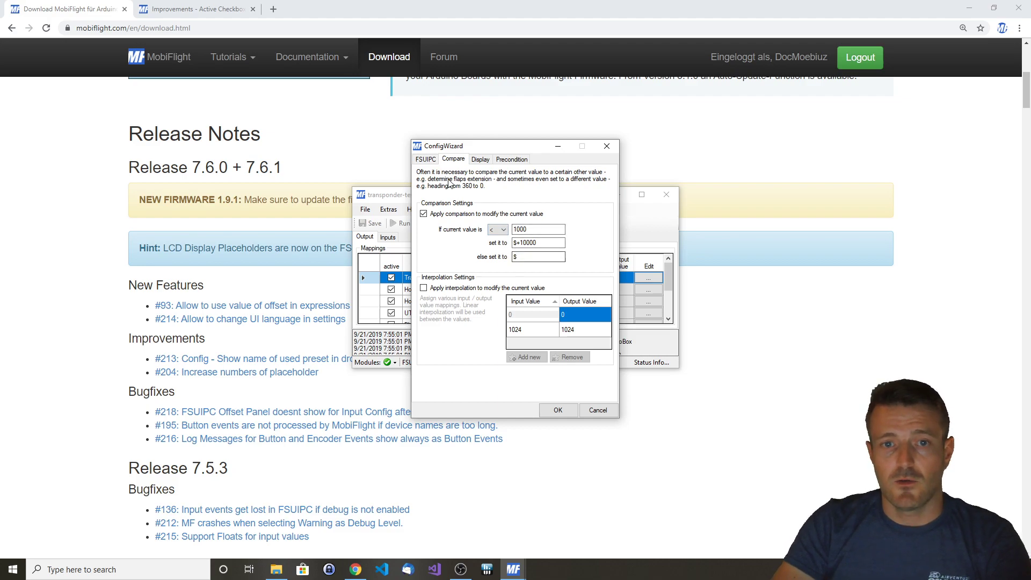
pyautogui.click(430, 160)
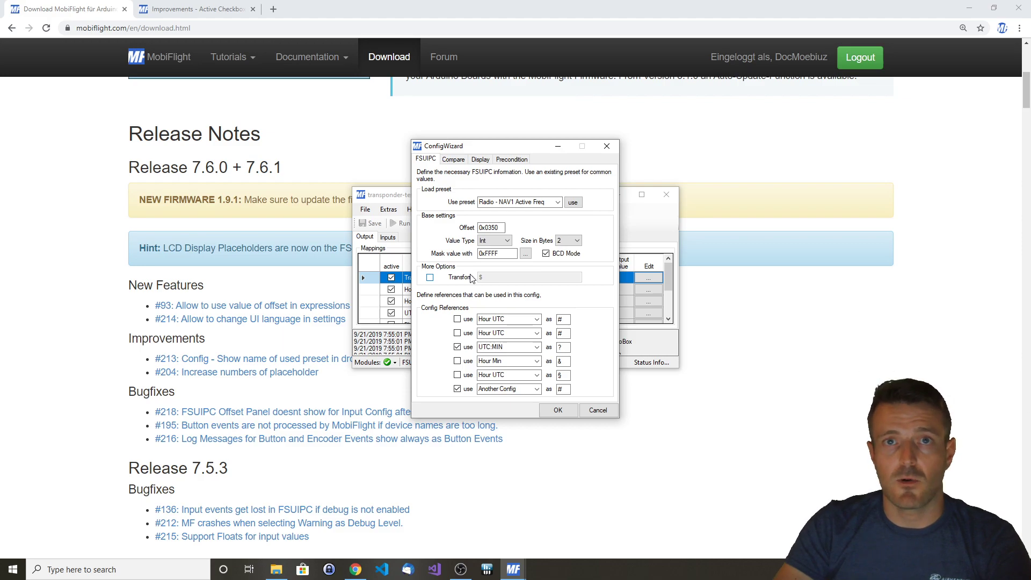
pyautogui.click(564, 412)
# Check the forum thread behind issue #213 in the second browser tab, then return to the release notes
pyautogui.click(564, 413)
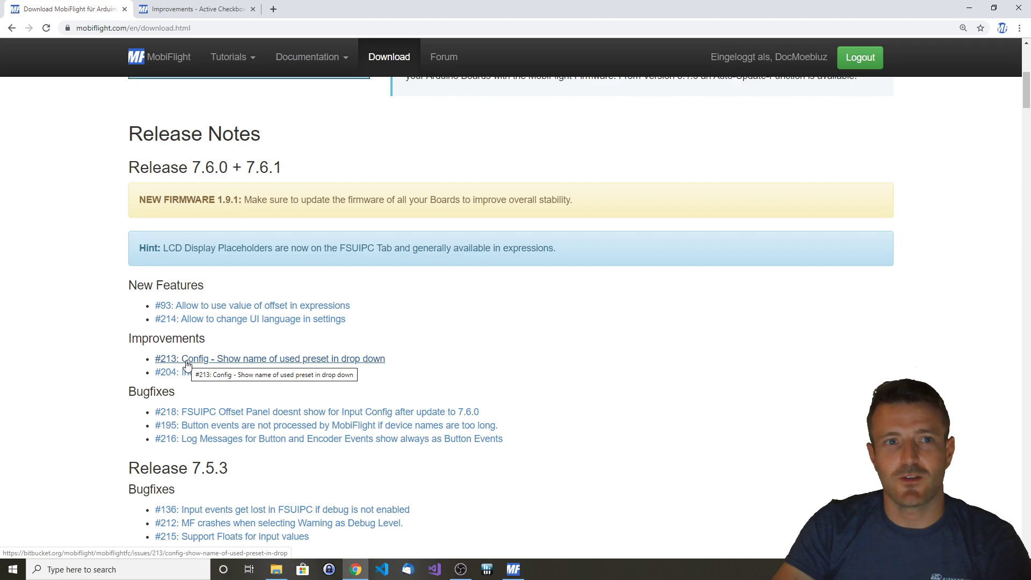
pyautogui.click(182, 11)
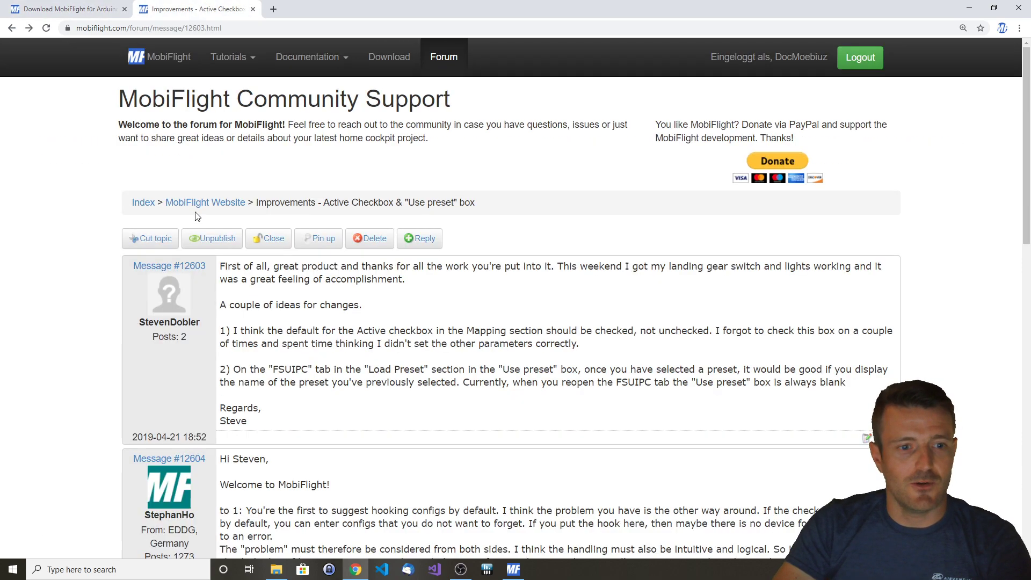
pyautogui.click(55, 10)
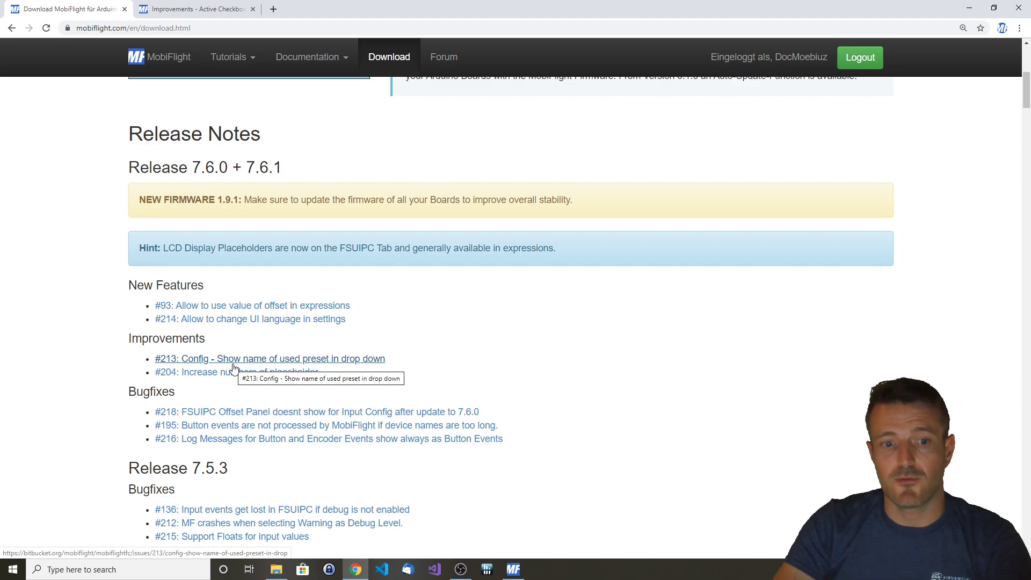
# Apply the Radio - Transponder (Squawk) preset to the Transponder mapping, changing its offset to 0x0354 with BCD
pyautogui.click(519, 571)
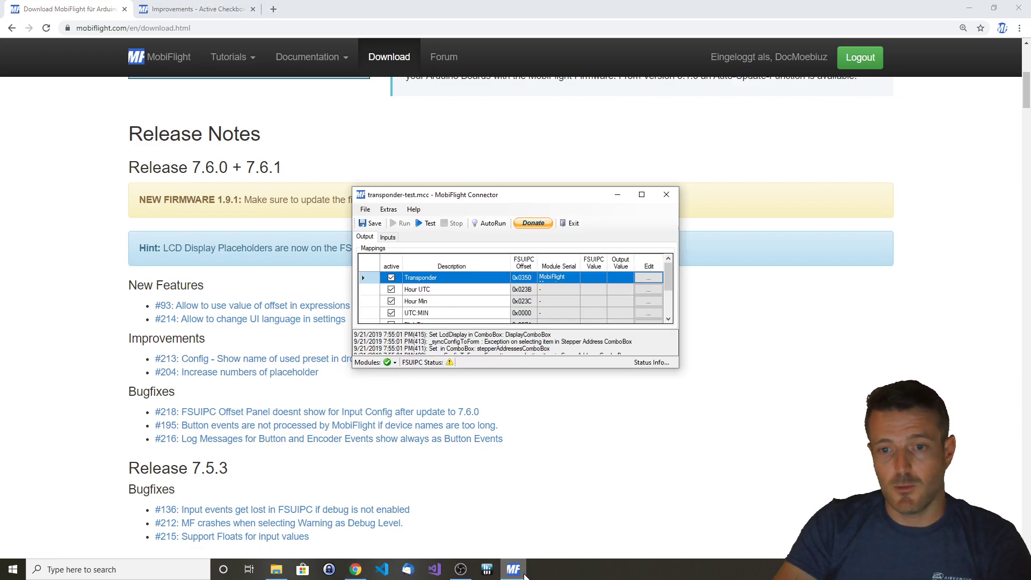
pyautogui.click(649, 278)
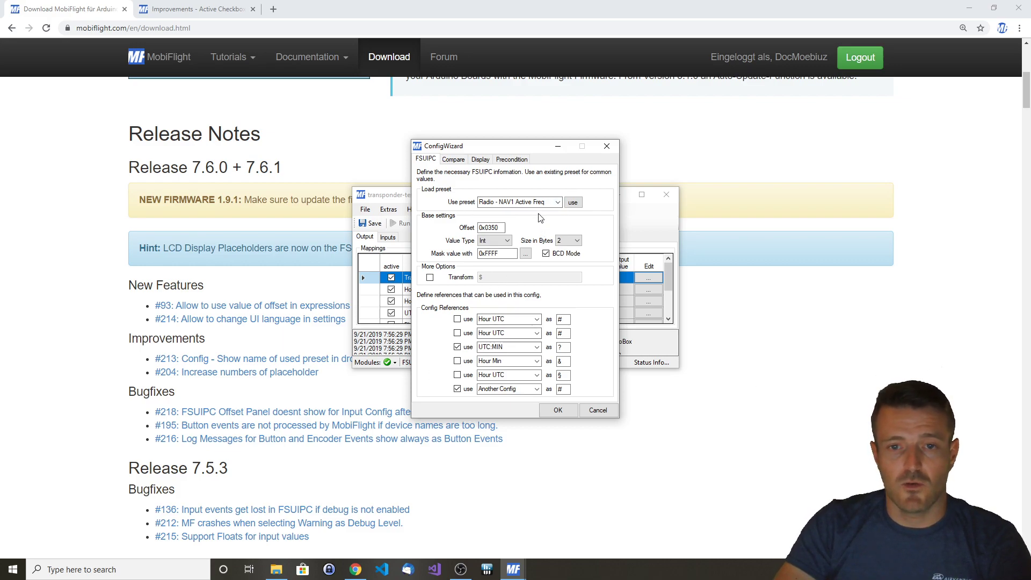
pyautogui.click(558, 202)
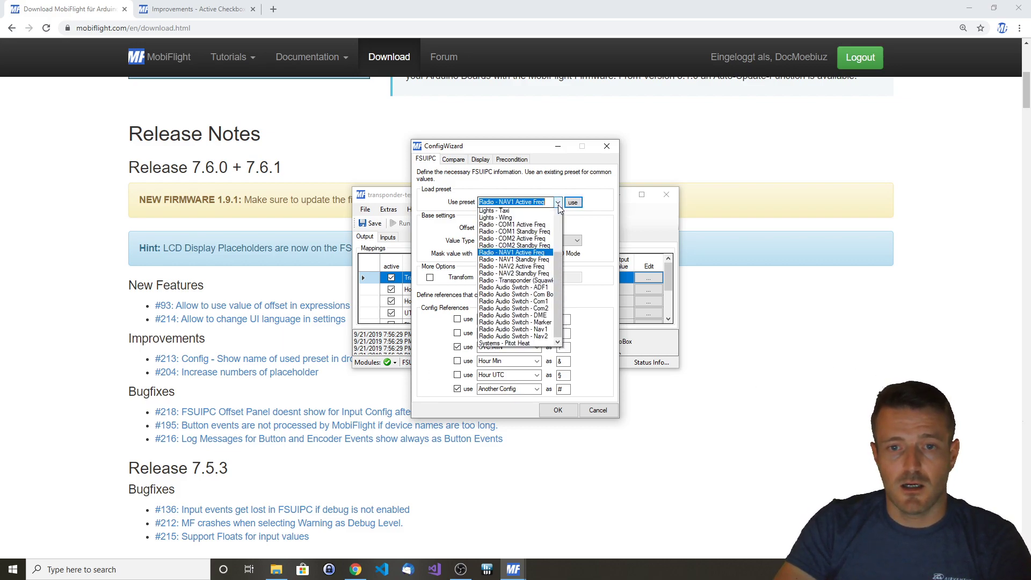
pyautogui.click(532, 352)
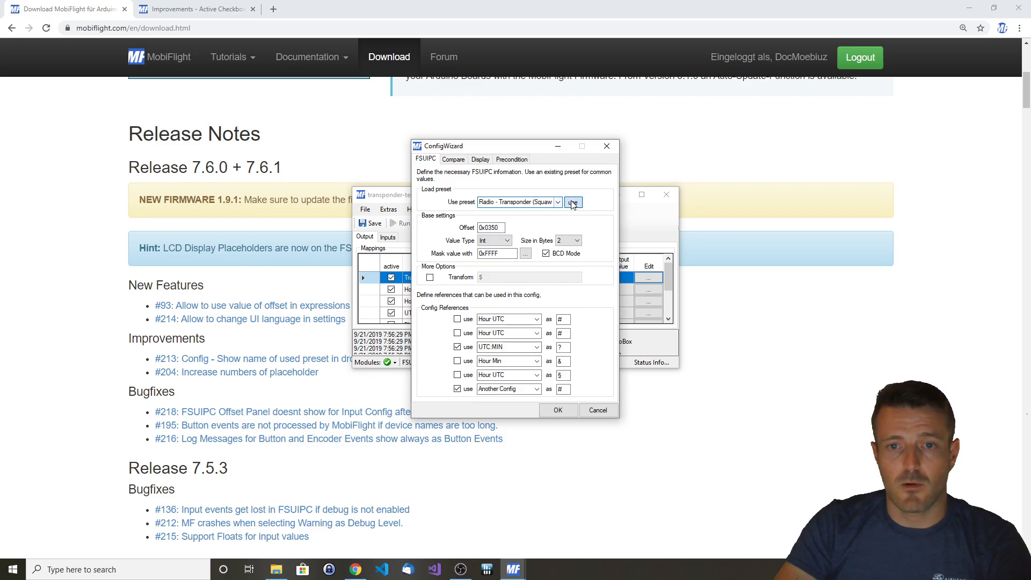
pyautogui.click(572, 203)
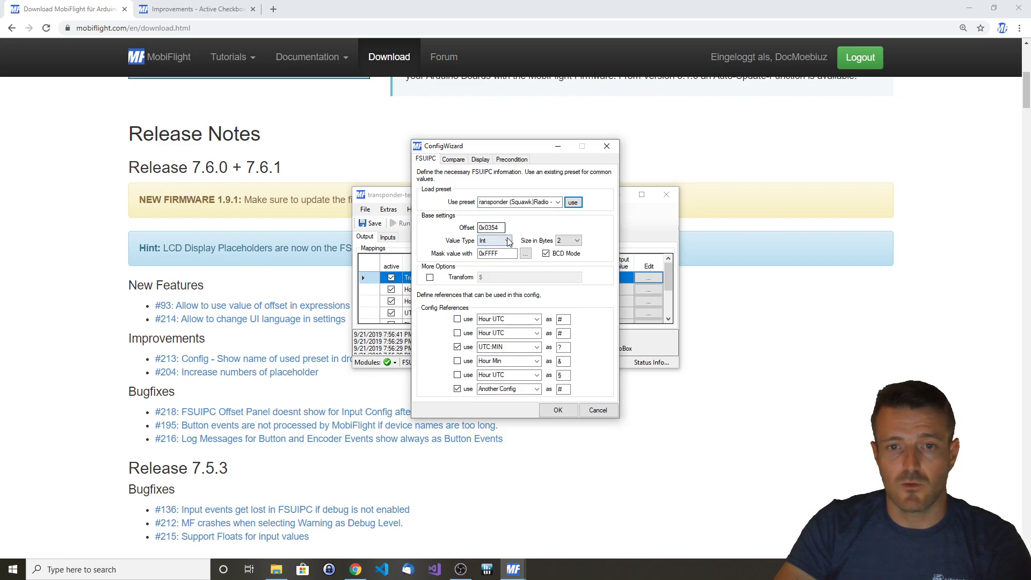
# Change the Transponder mapping's offset to 0x0350 and confirm the settings
pyautogui.click(561, 410)
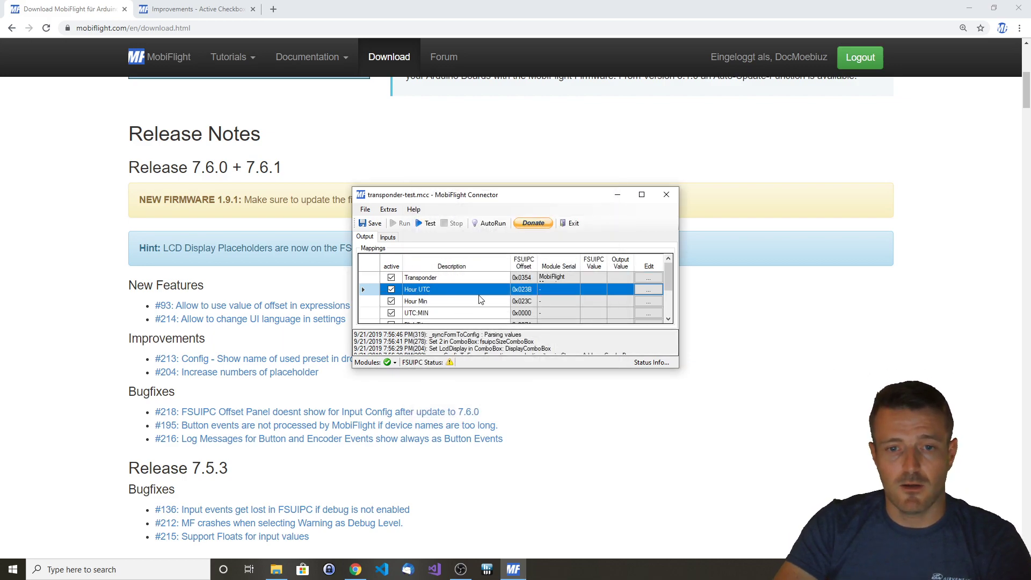
pyautogui.click(642, 276)
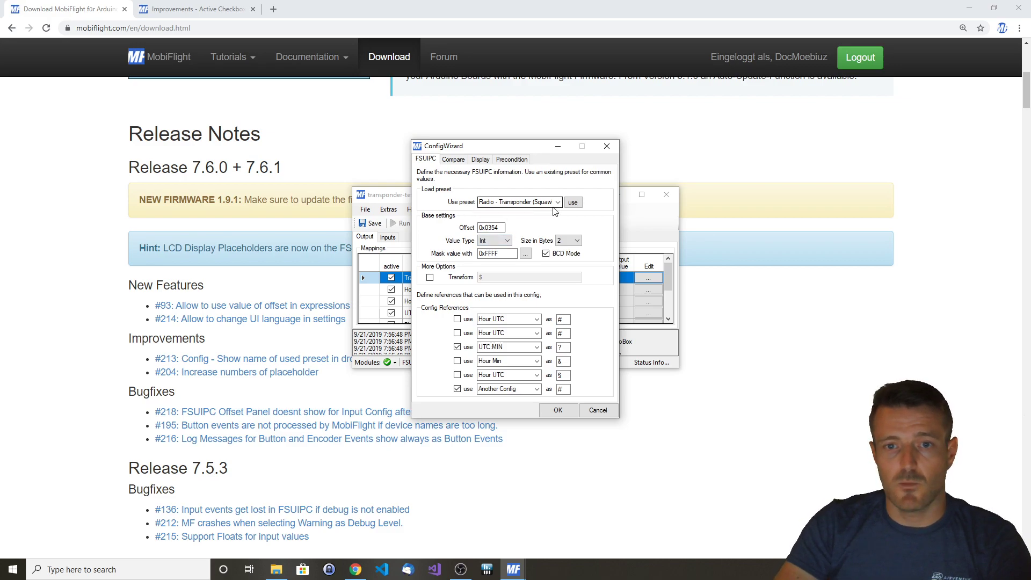
pyautogui.click(495, 228)
pyautogui.write('0')
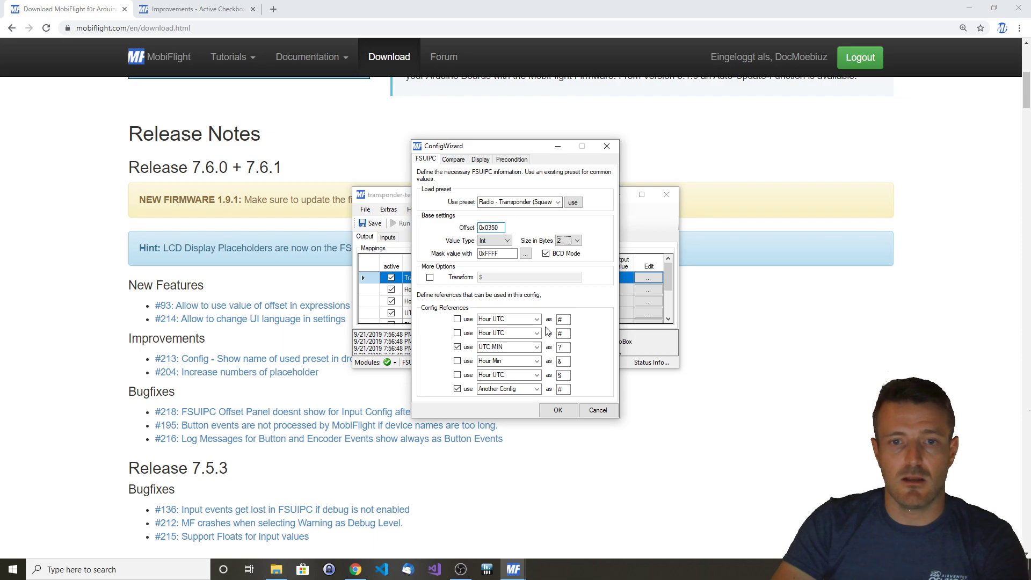
pyautogui.press('Tab')
pyautogui.press('Tab')
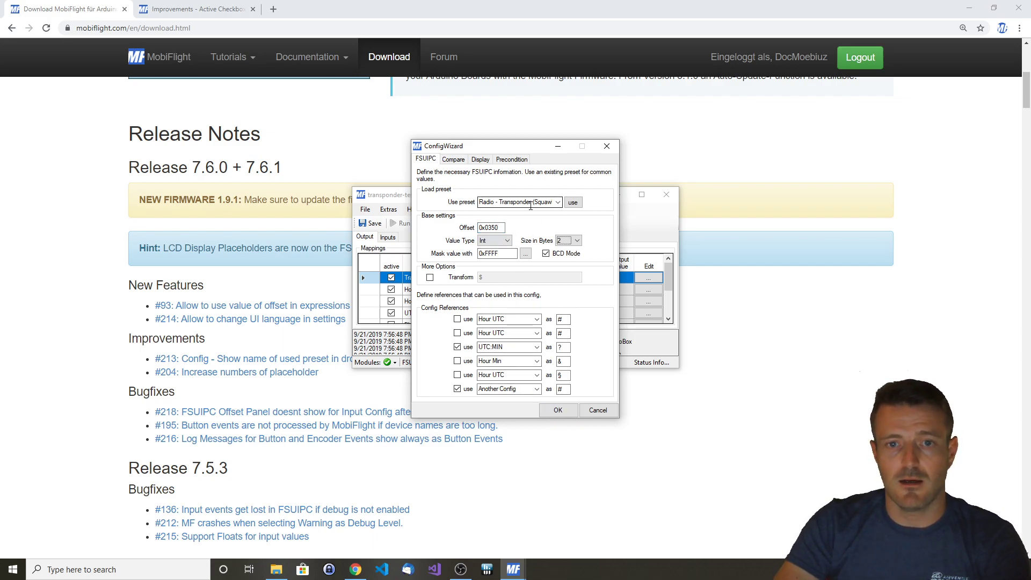
pyautogui.click(553, 413)
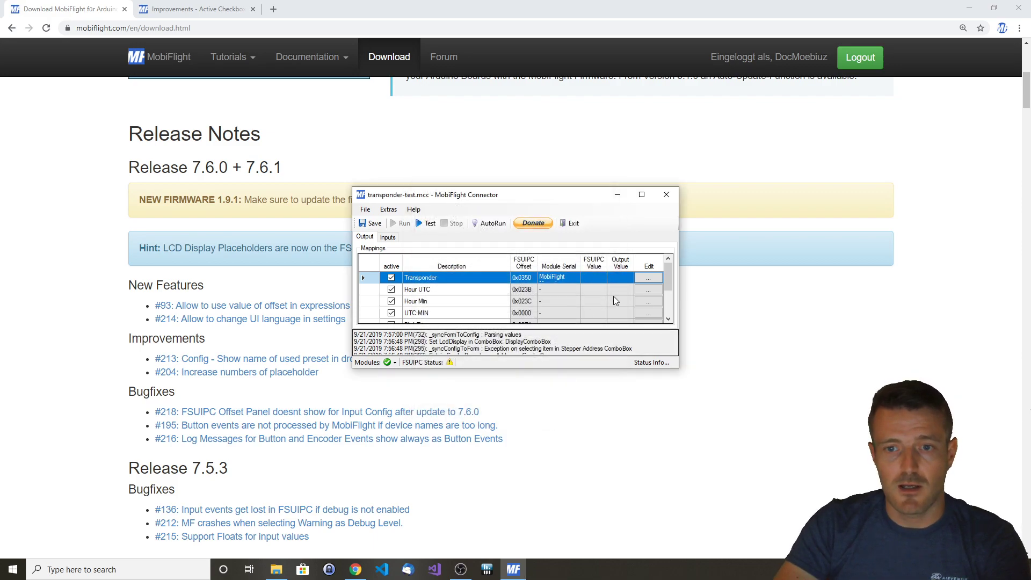
# Verify the Transponder's preset now reads Radio - NAV1 Active Freq, then show the input mappings
pyautogui.click(650, 277)
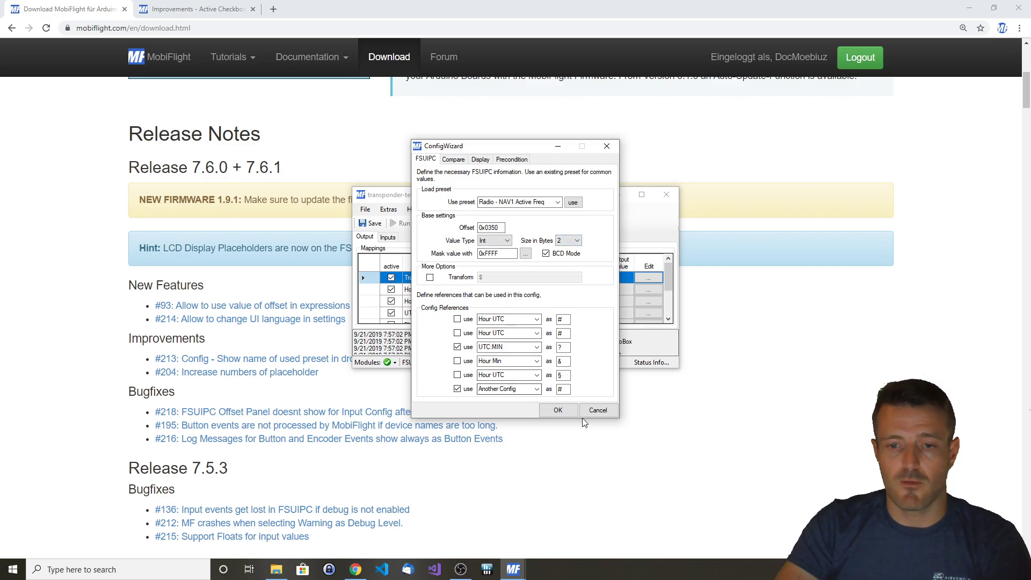
pyautogui.click(596, 411)
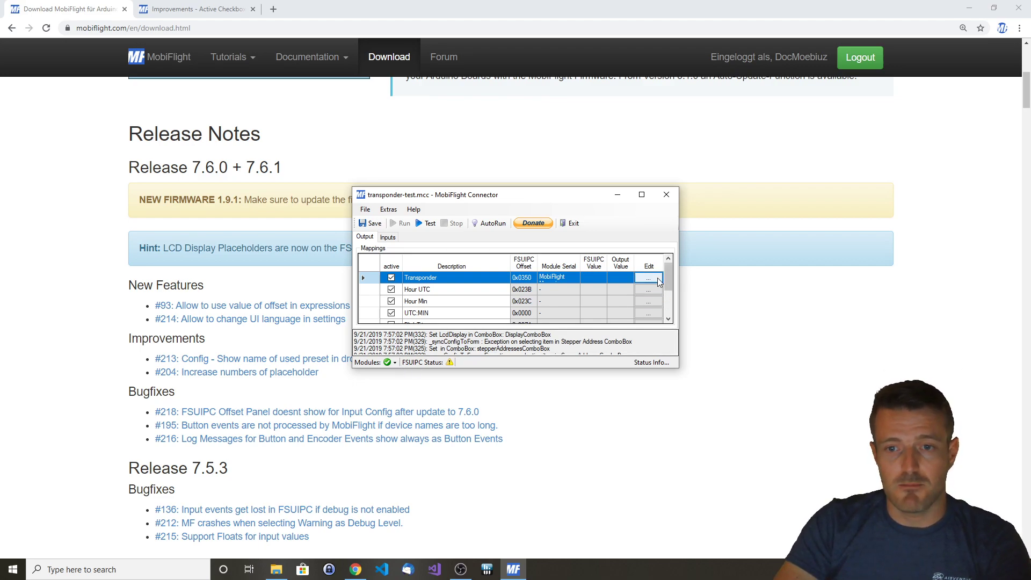
pyautogui.click(388, 238)
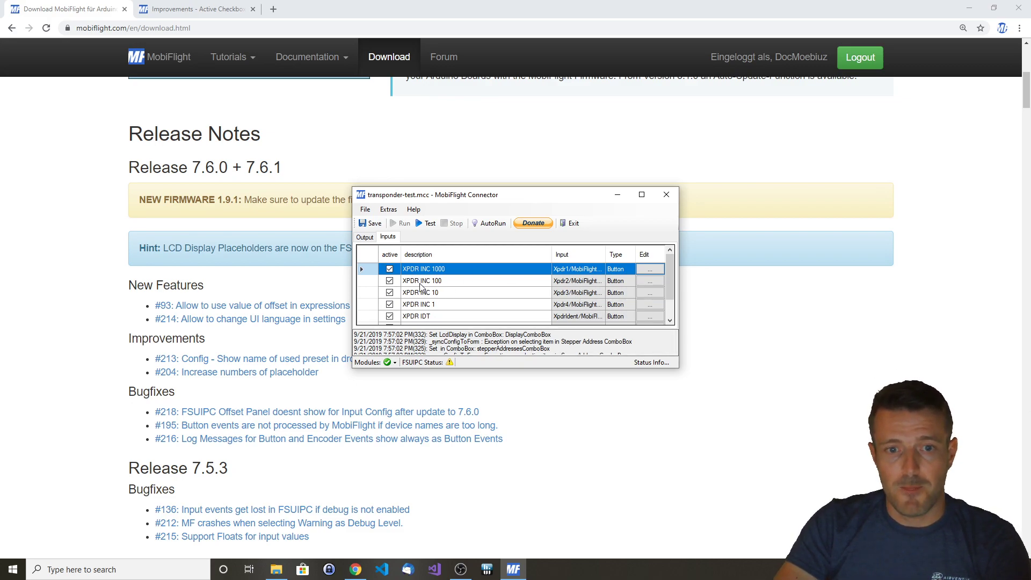
pyautogui.click(650, 268)
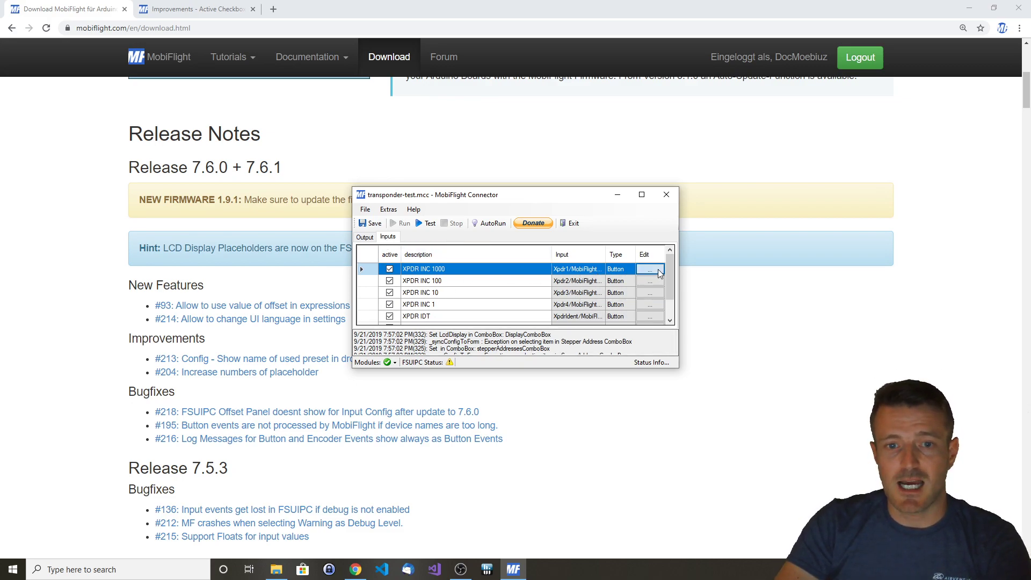
pyautogui.click(462, 174)
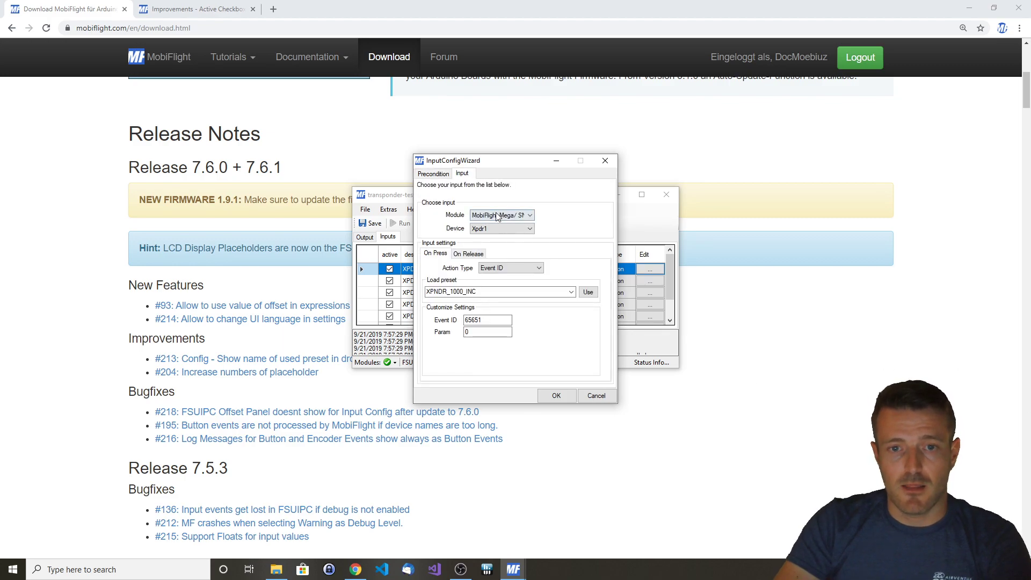
pyautogui.click(503, 269)
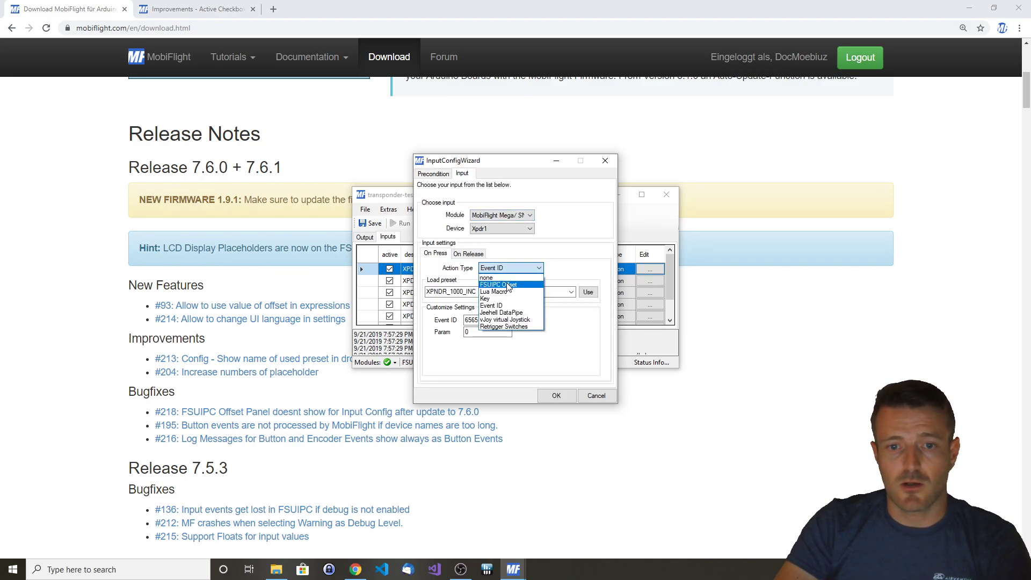
pyautogui.click(507, 270)
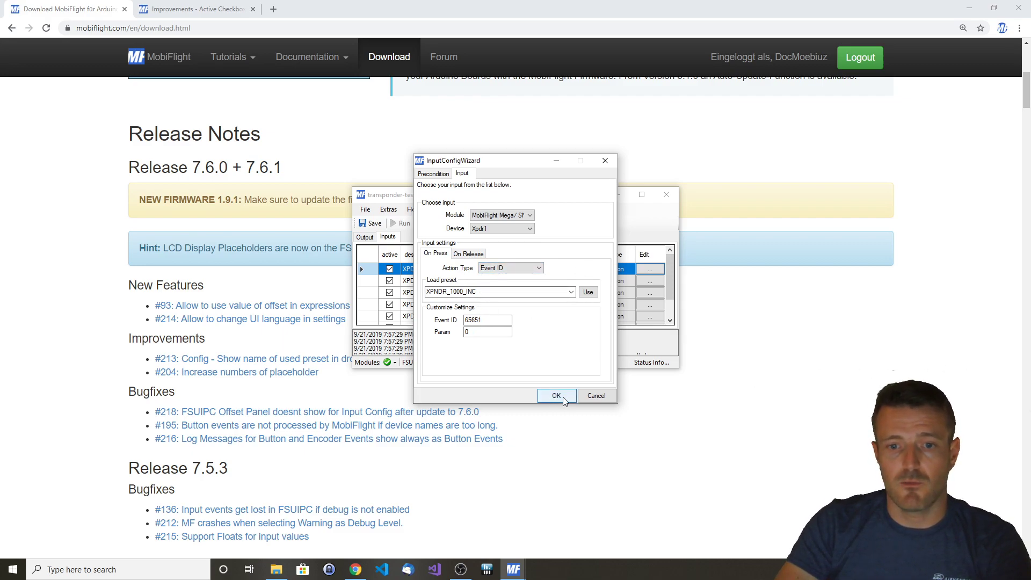
pyautogui.press('Tab')
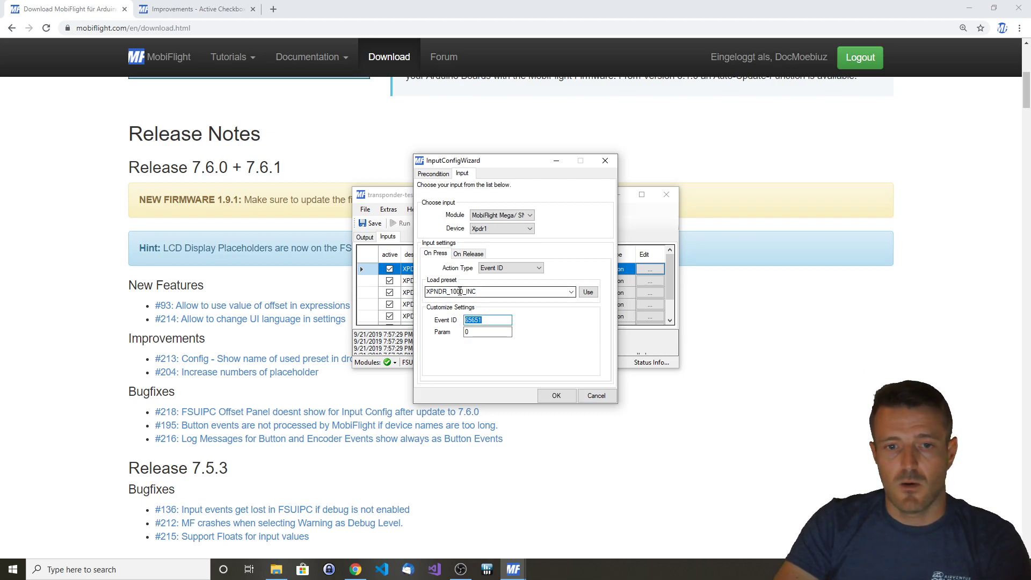
pyautogui.click(596, 396)
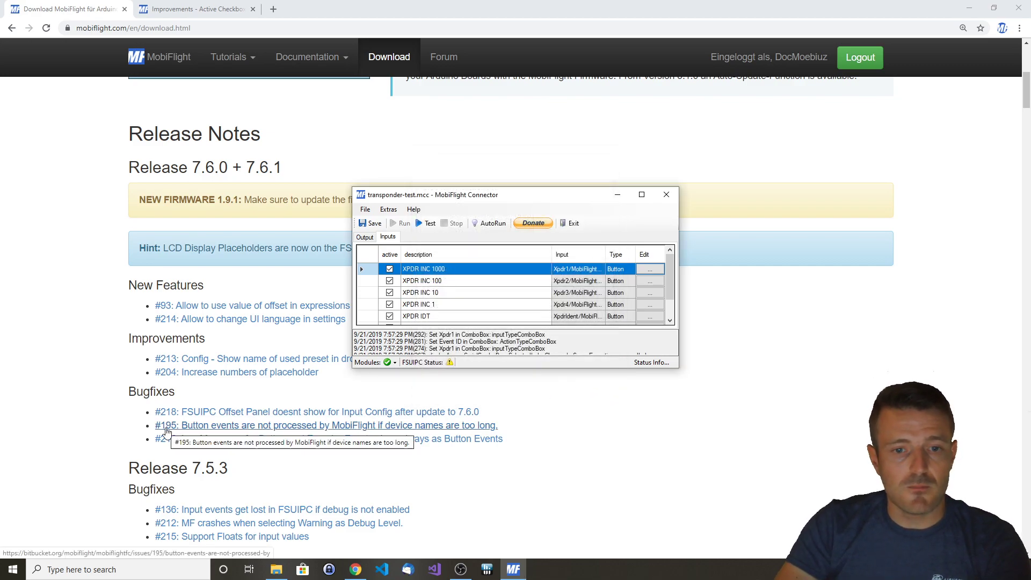
# From the Outputs list, view the Transponder's LCD Display settings, cancel, and return to the release notes
pyautogui.click(106, 373)
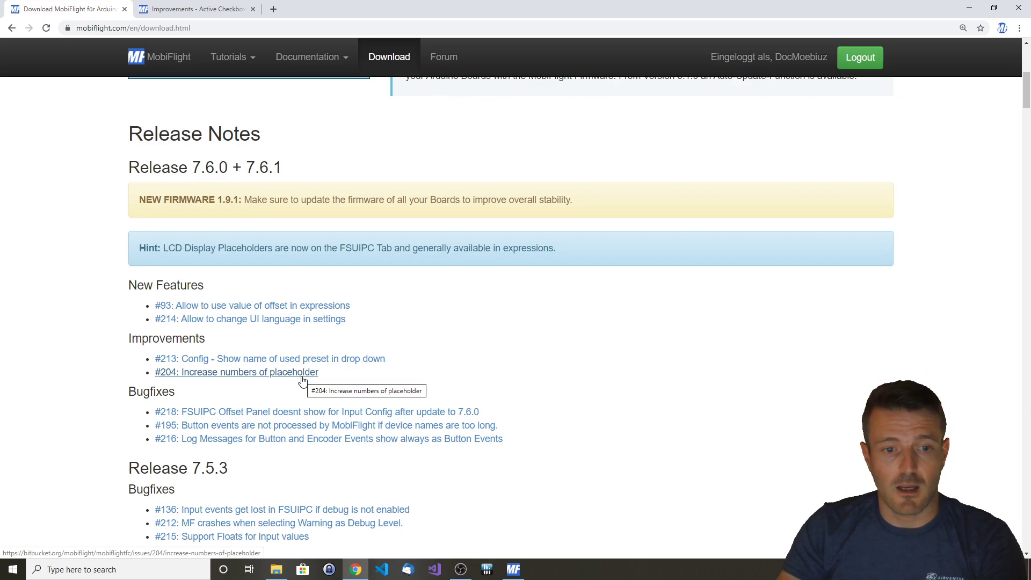
pyautogui.click(513, 570)
pyautogui.click(365, 237)
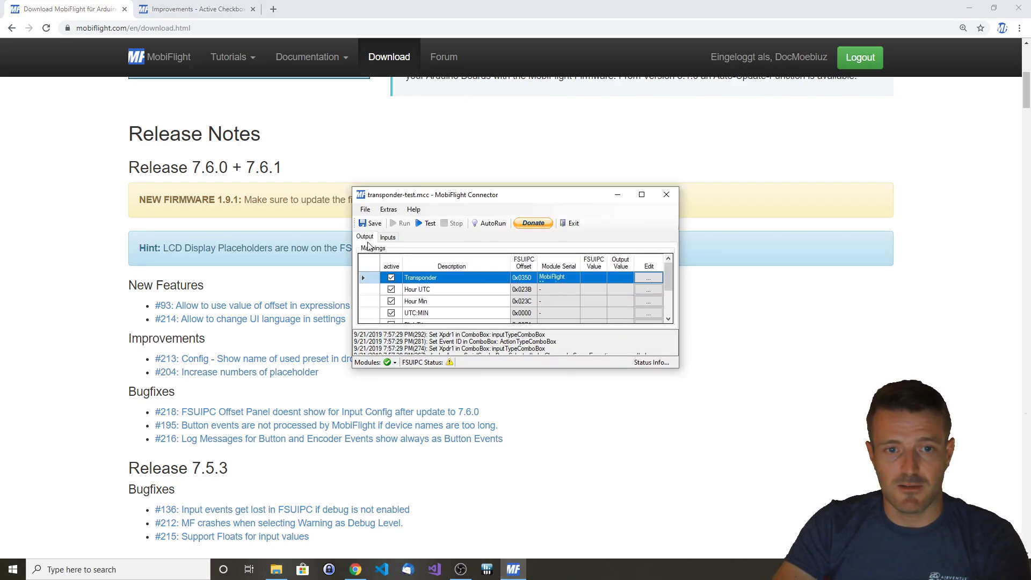
pyautogui.click(649, 277)
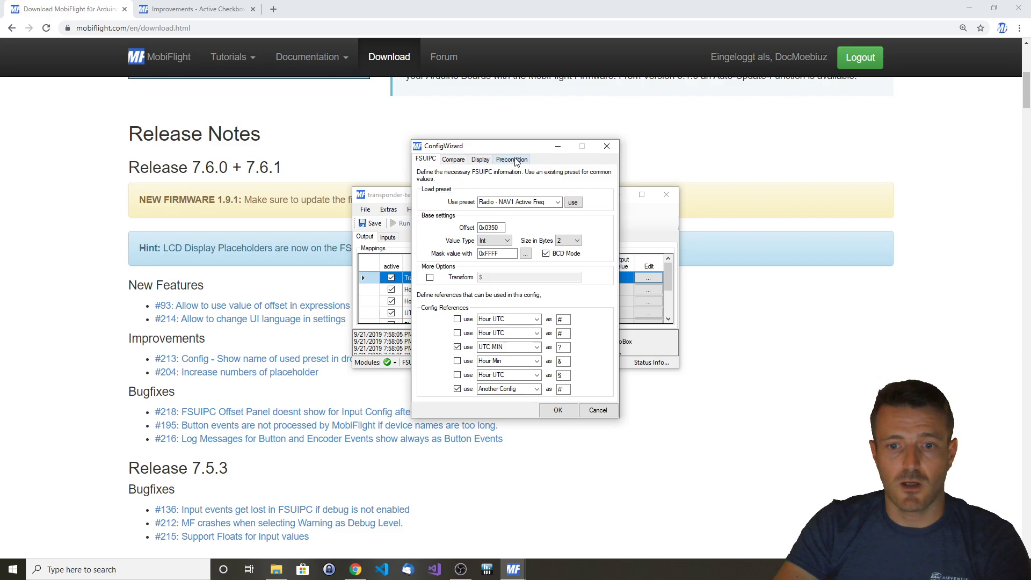
pyautogui.click(480, 160)
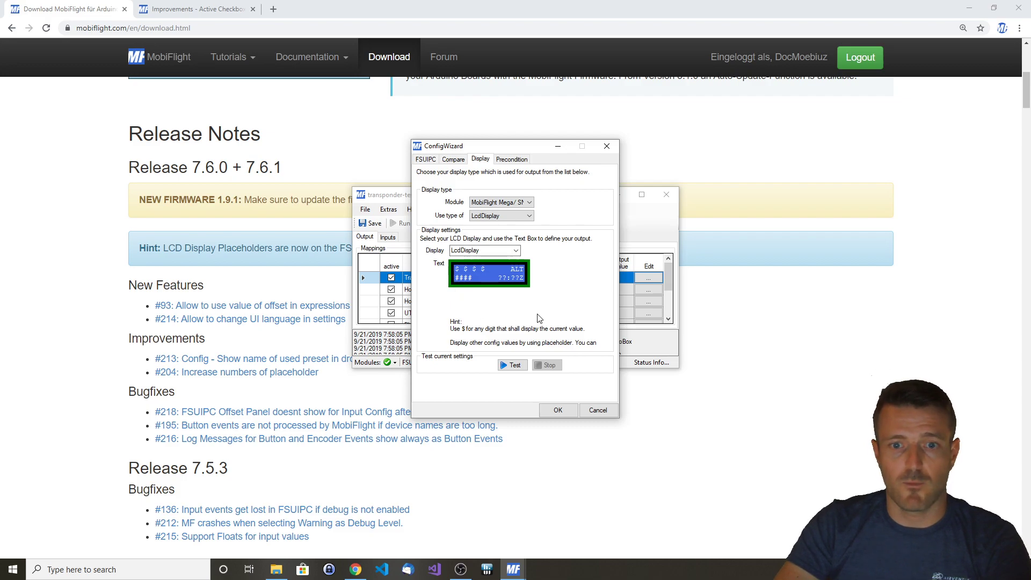
pyautogui.click(598, 410)
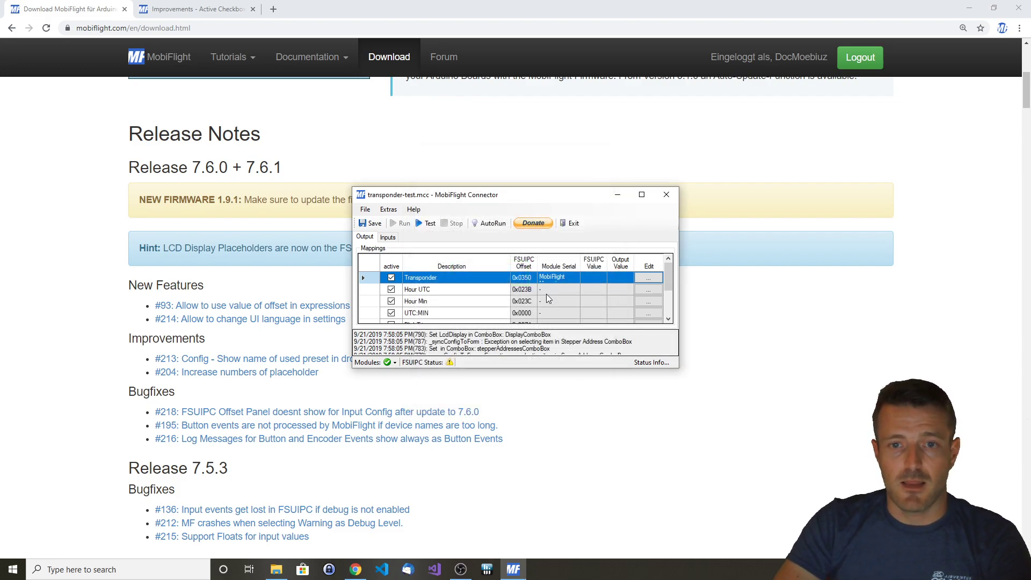
pyautogui.click(86, 334)
# Scroll the 7.6 release notes down to bugfixes #218, #195 and #216
pyautogui.scroll(-2, 172, 360)
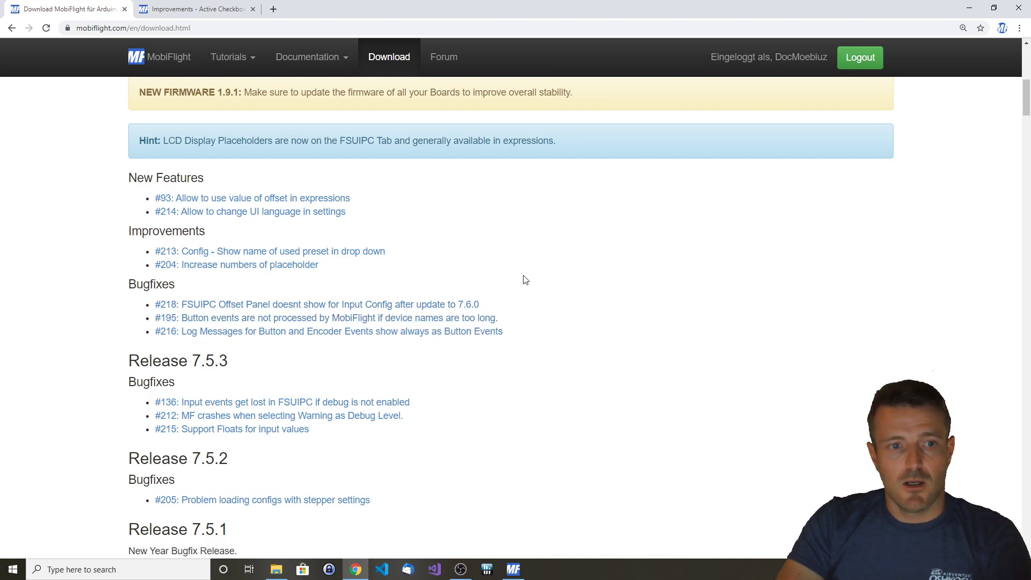
# Scroll up the download page to show the MF Connector 7.6.1 download released 11.9.2019
pyautogui.scroll(2, 530, 295)
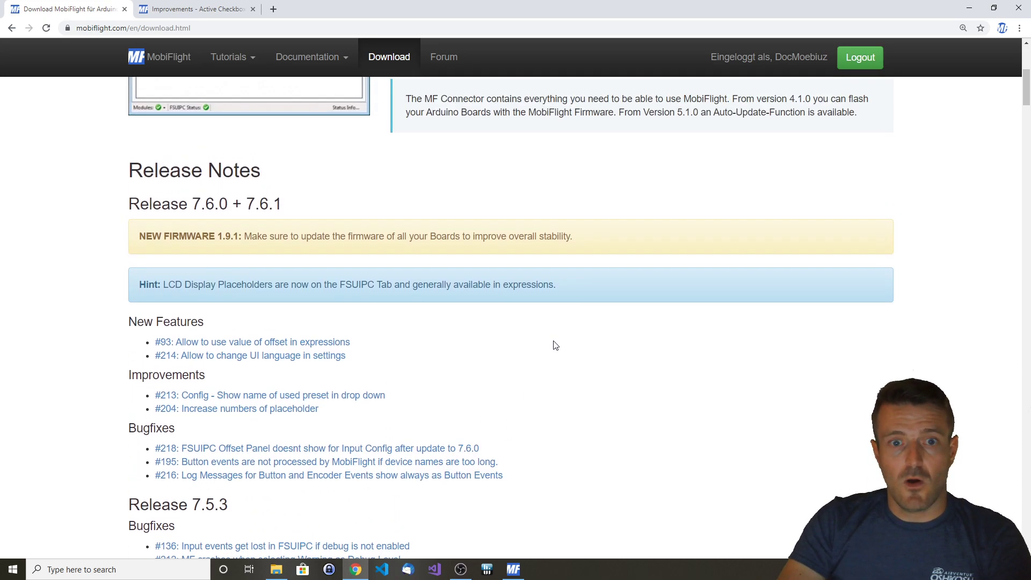
pyautogui.scroll(3, 553, 345)
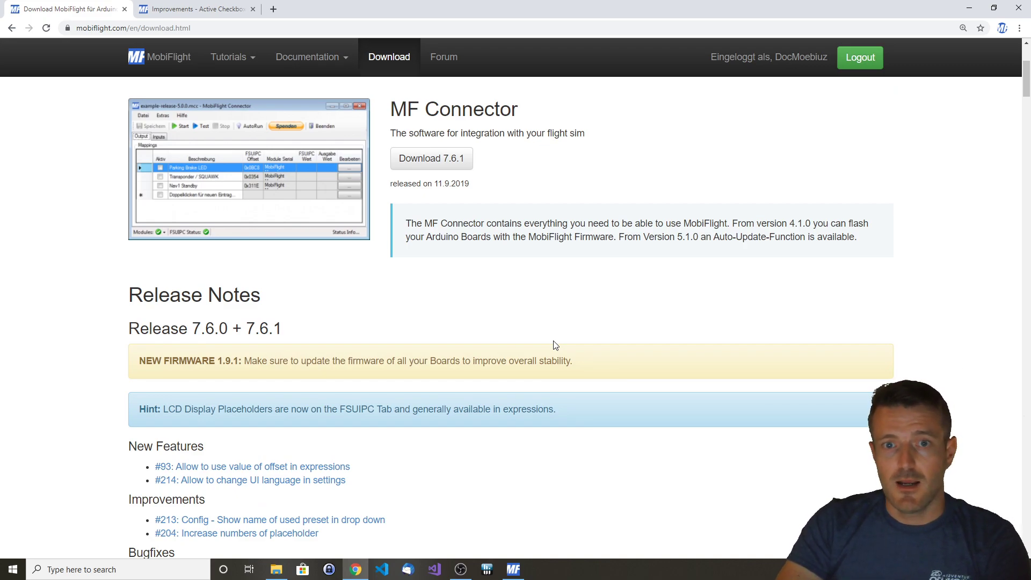
pyautogui.scroll(3, 556, 345)
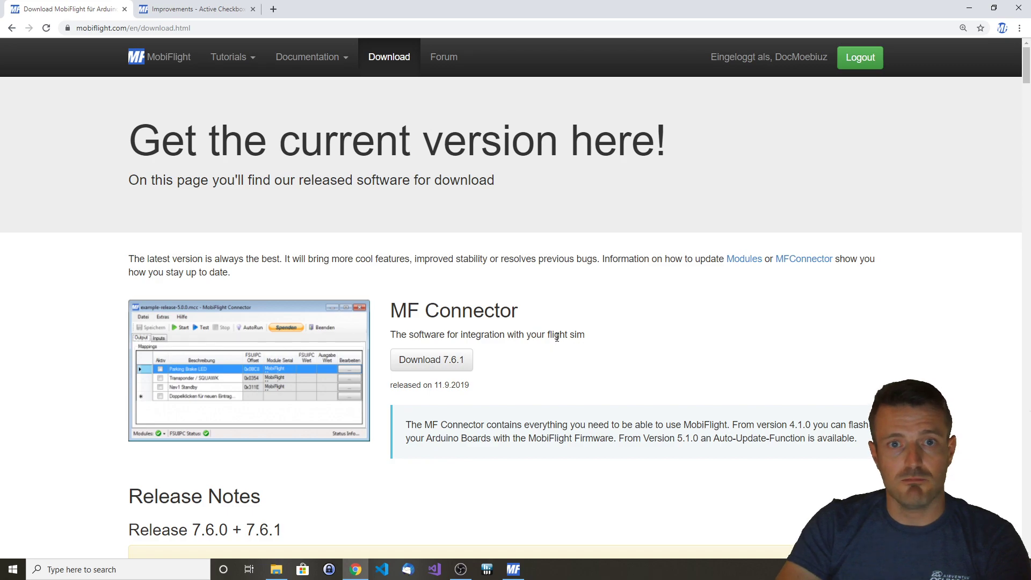